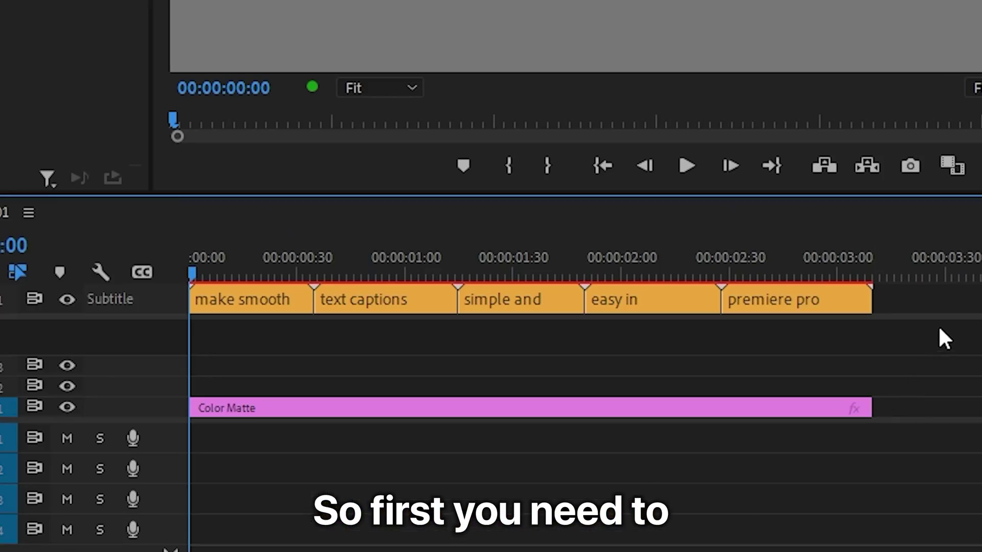
# Step: Upgrade the five selected caption clips to graphic clips on track V2
pyautogui.moveTo(681, 414); pyautogui.dragTo(337, 392)
pyautogui.moveTo(129, 266); pyautogui.dragTo(129, 266)
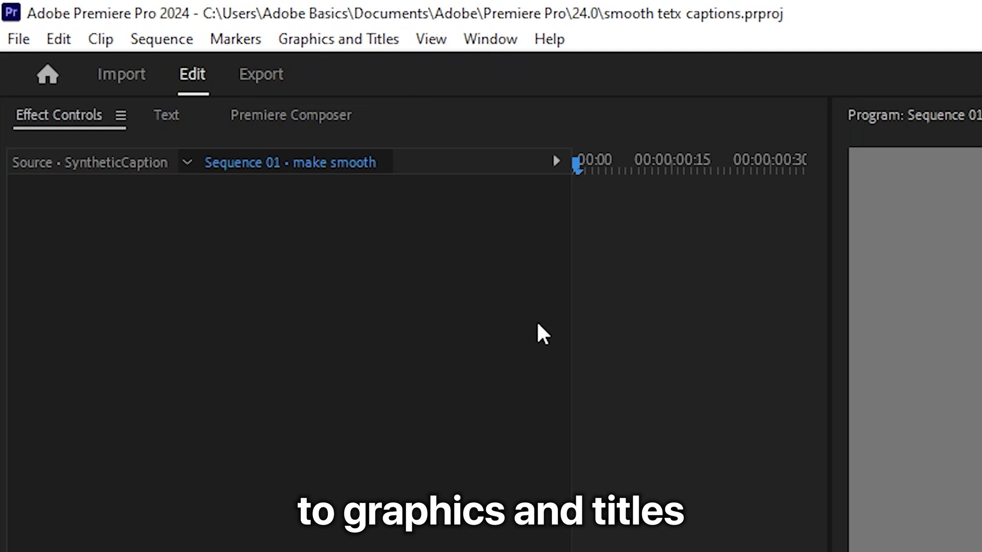
pyautogui.click(361, 46)
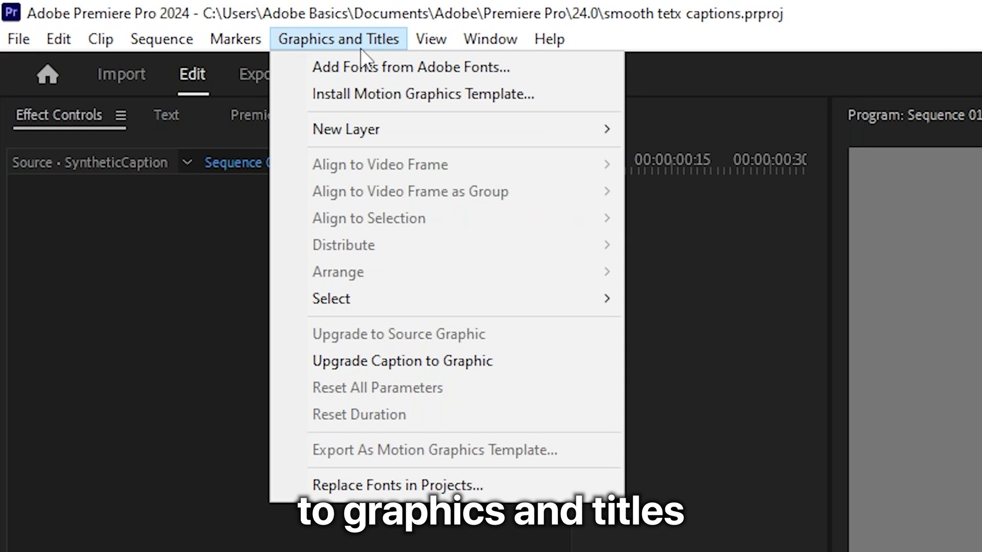
pyautogui.click(412, 364)
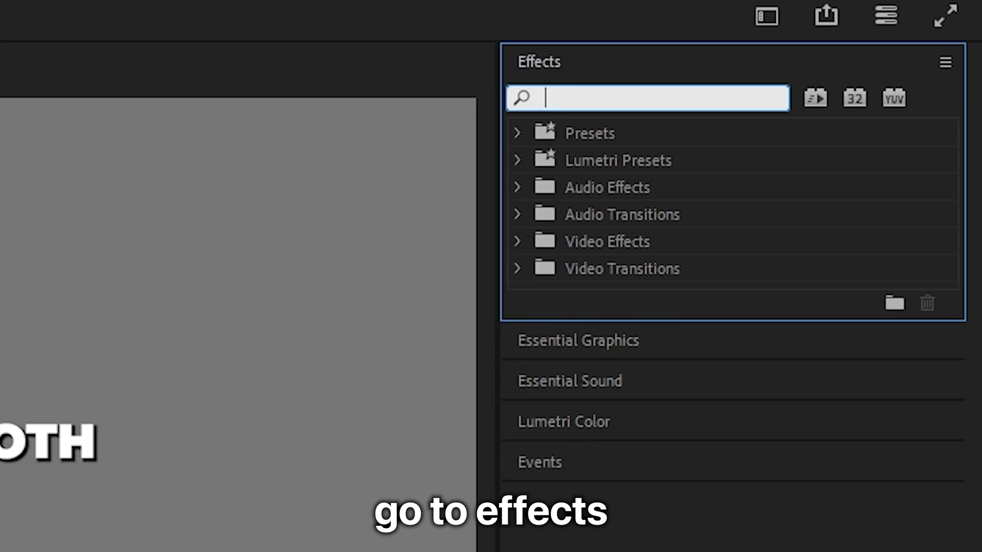
# Step: Apply a Transform effect to the 'make smooth' caption and set its Anchor Point Y to 558,6
pyautogui.write('transform')
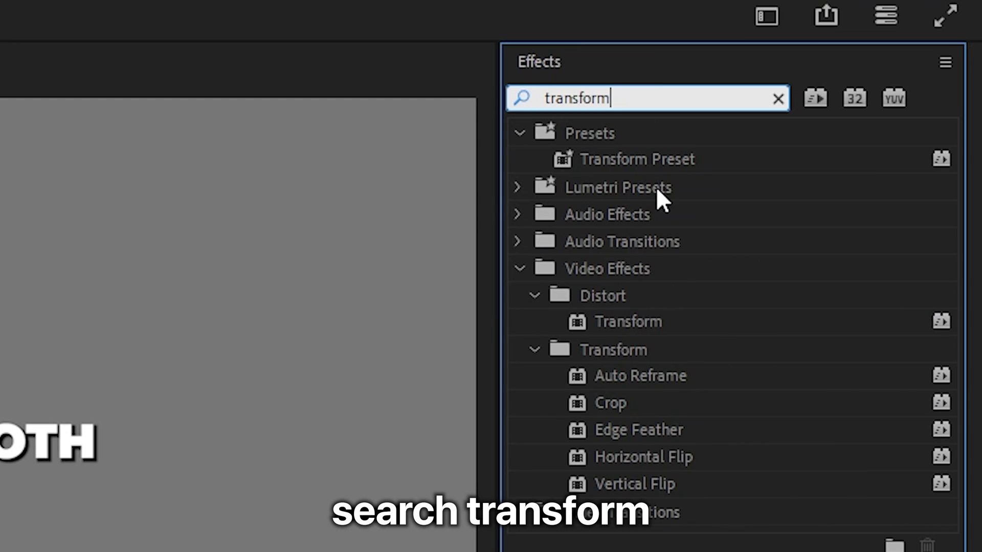
pyautogui.moveTo(658, 330); pyautogui.dragTo(164, 283)
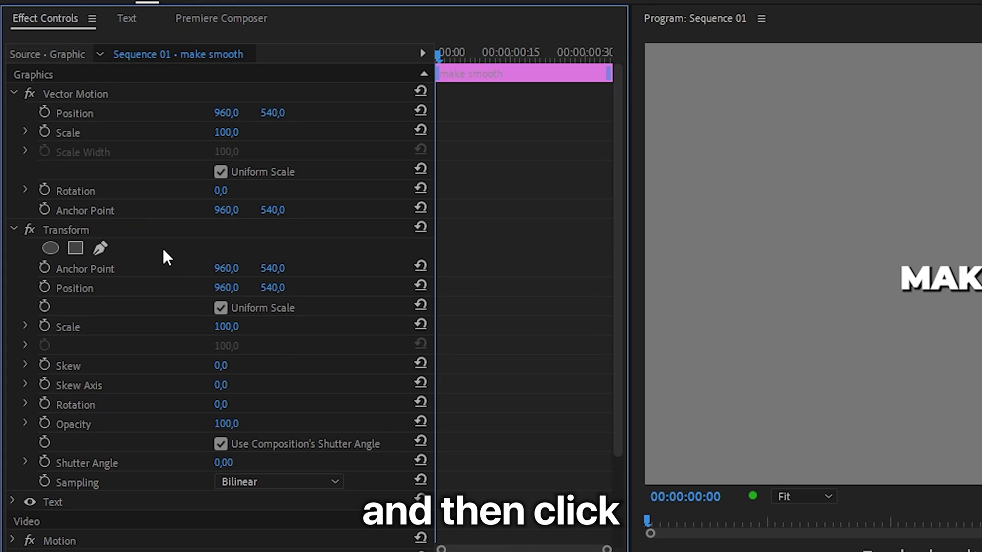
pyautogui.click(136, 229)
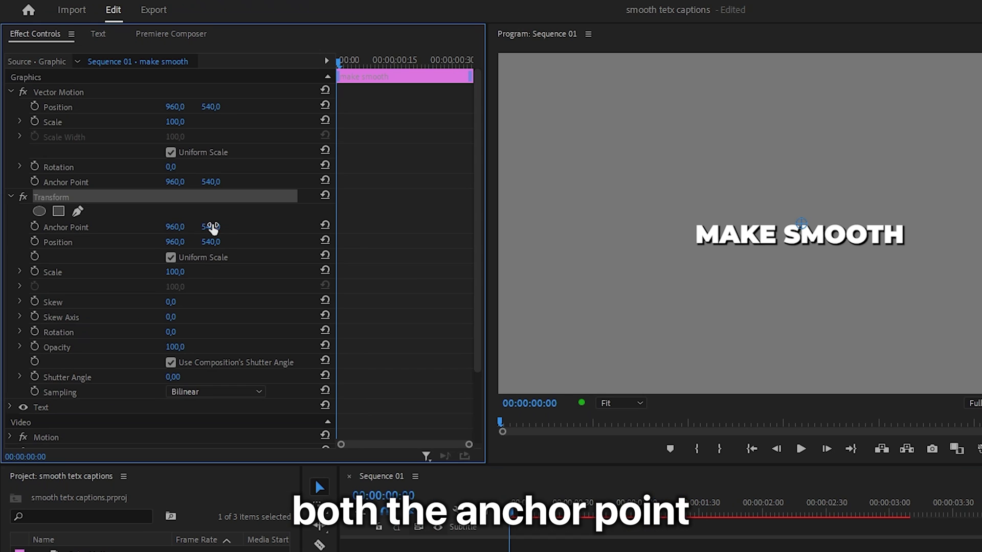
pyautogui.moveTo(213, 228); pyautogui.dragTo(223, 228)
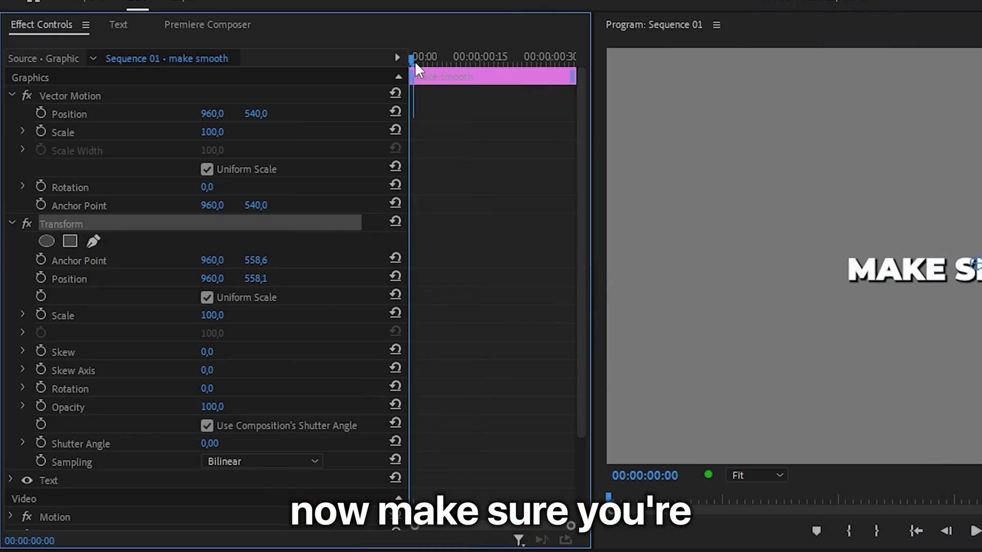
pyautogui.moveTo(415, 60); pyautogui.dragTo(404, 64)
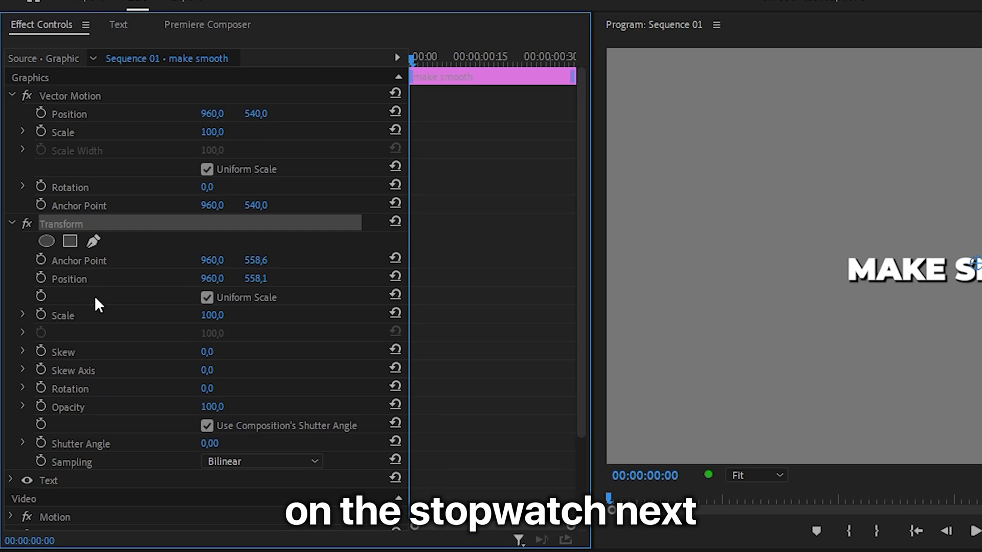
# Step: Keyframe Transform Scale from 70 at the start to 100 at frame 15, with Shutter Angle 360
pyautogui.click(44, 312)
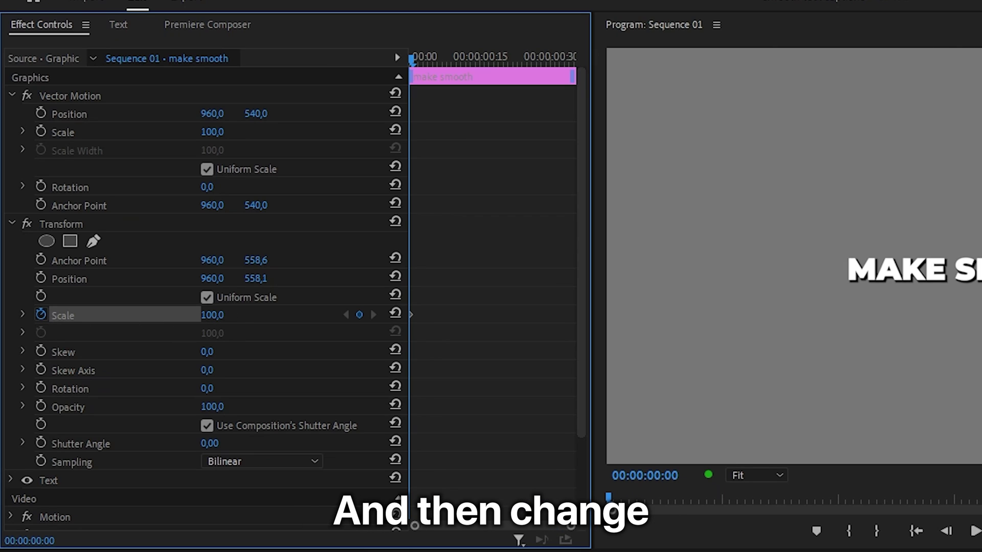
pyautogui.click(633, 312)
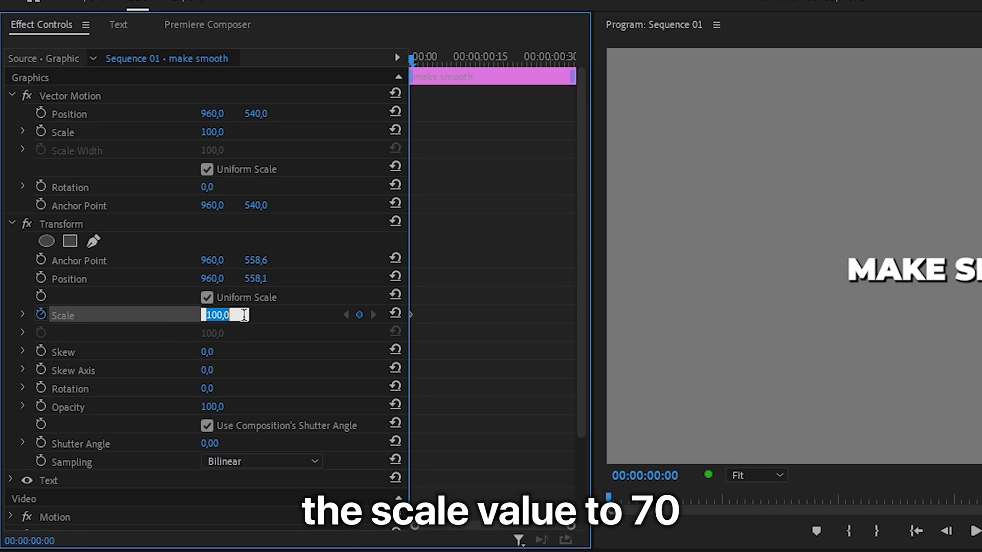
pyautogui.press('Return')
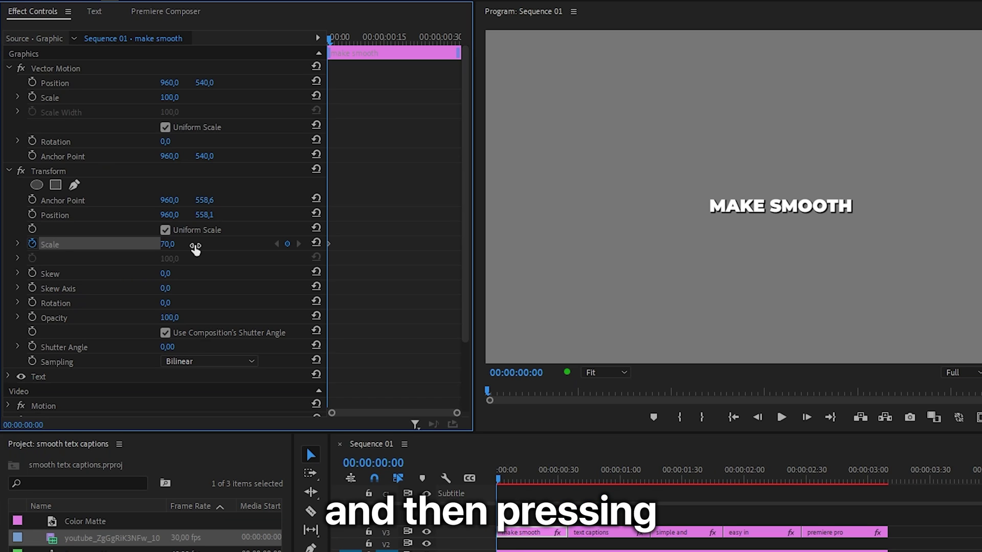
pyautogui.hotkey('shift', 'Right')
pyautogui.hotkey('shift', 'Right')
pyautogui.hotkey('shift', 'Right')
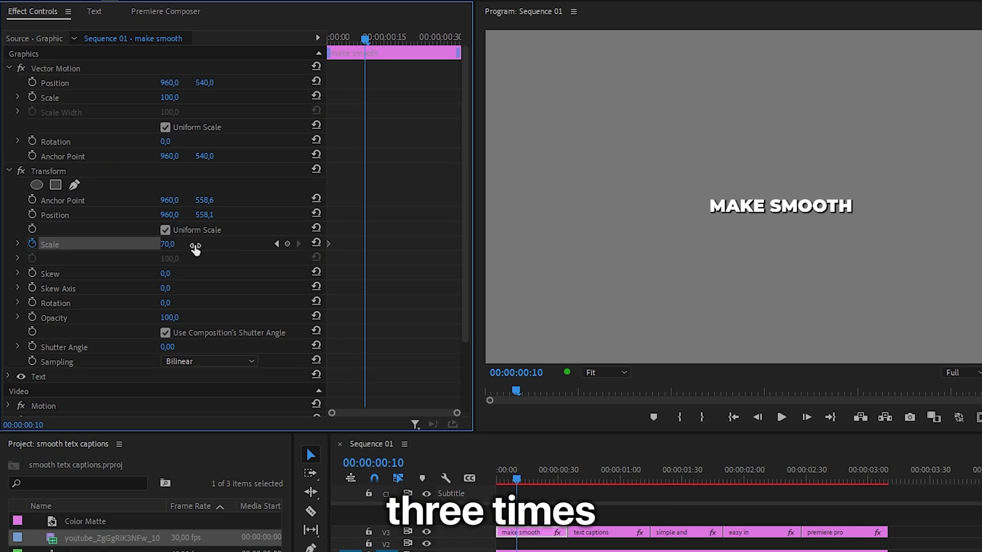
pyautogui.write('1')
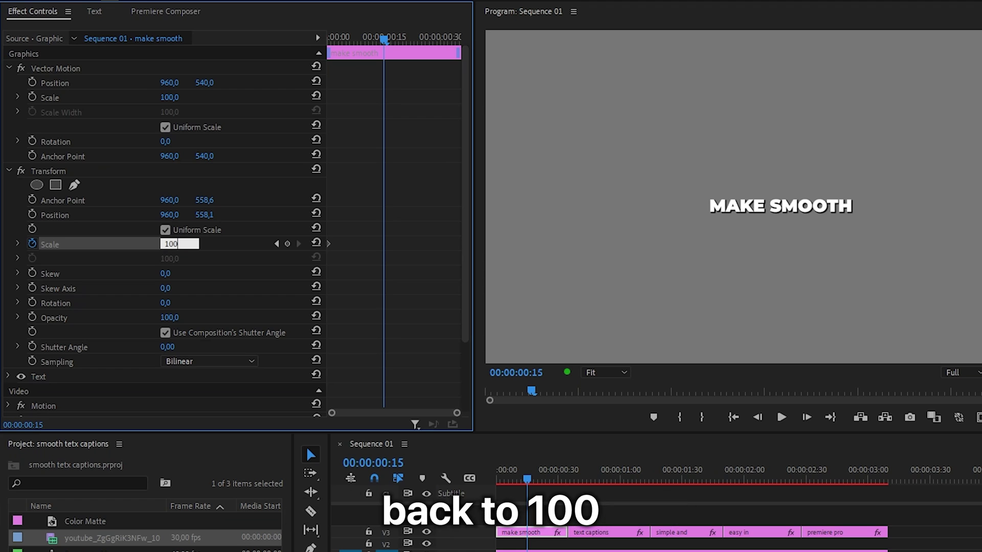
pyautogui.write('00')
pyautogui.press('Return')
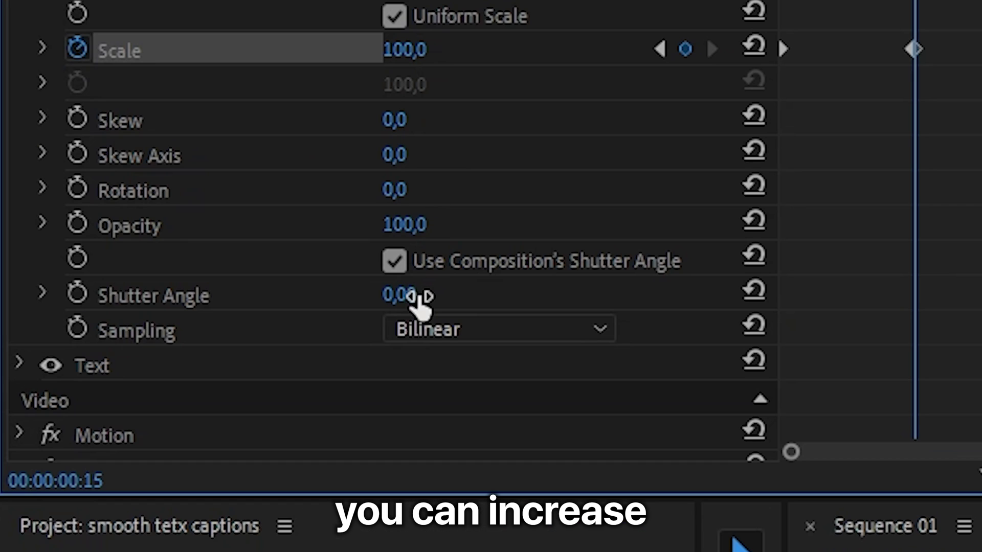
pyautogui.moveTo(399, 296); pyautogui.dragTo(593, 295)
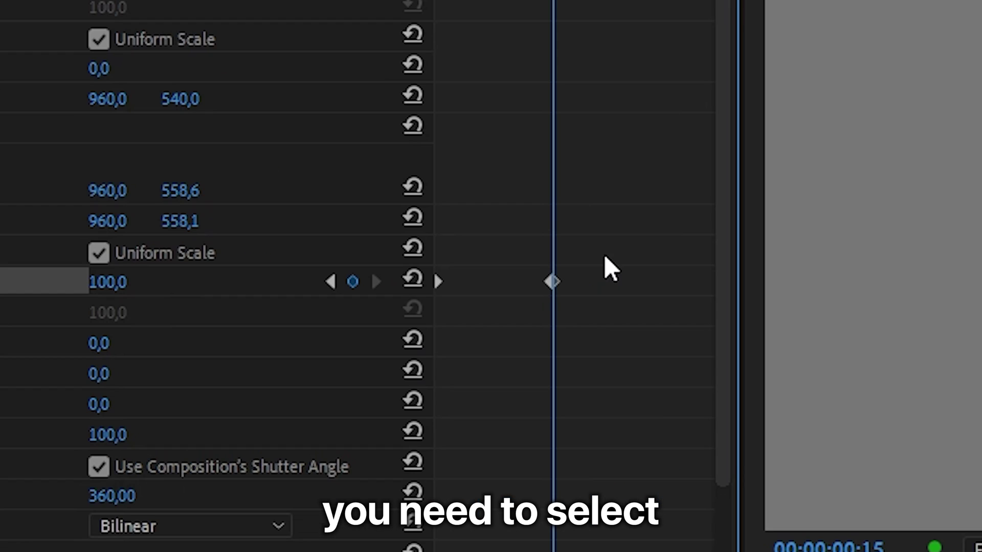
# Step: Apply Ease In and Ease Out to both Scale keyframes and preview the animation
pyautogui.moveTo(511, 300); pyautogui.dragTo(422, 320)
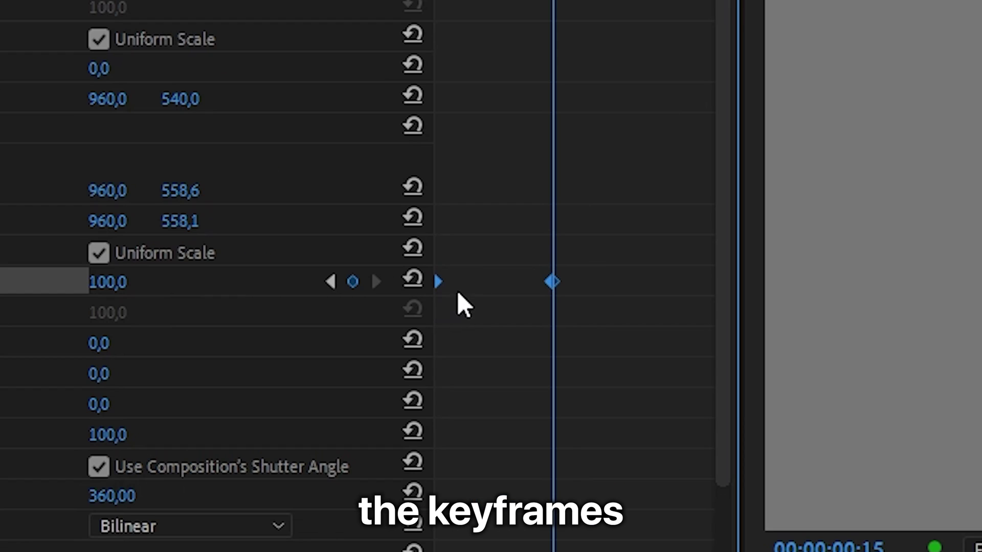
pyautogui.rightClick(552, 282)
pyautogui.click(526, 410)
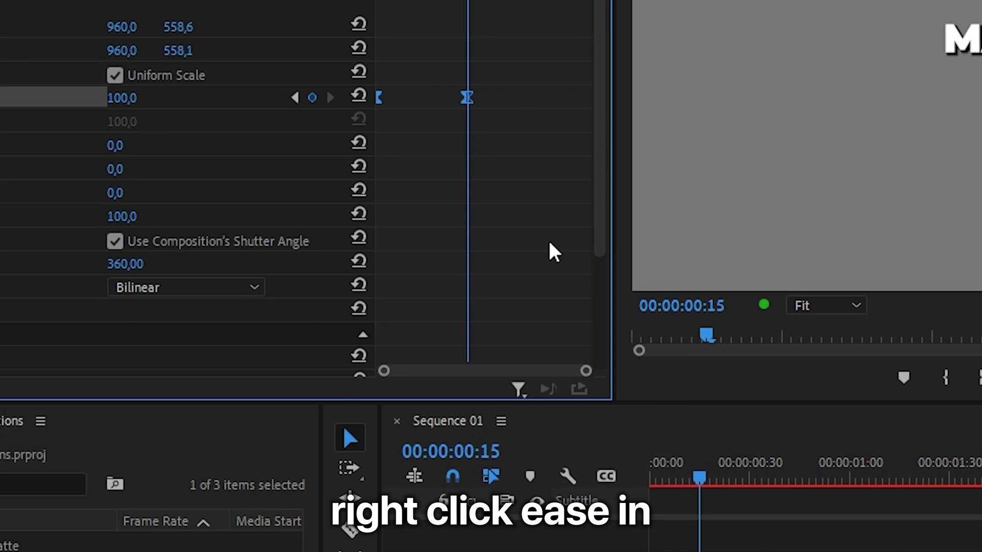
pyautogui.rightClick(465, 97)
pyautogui.click(544, 434)
pyautogui.press('space')
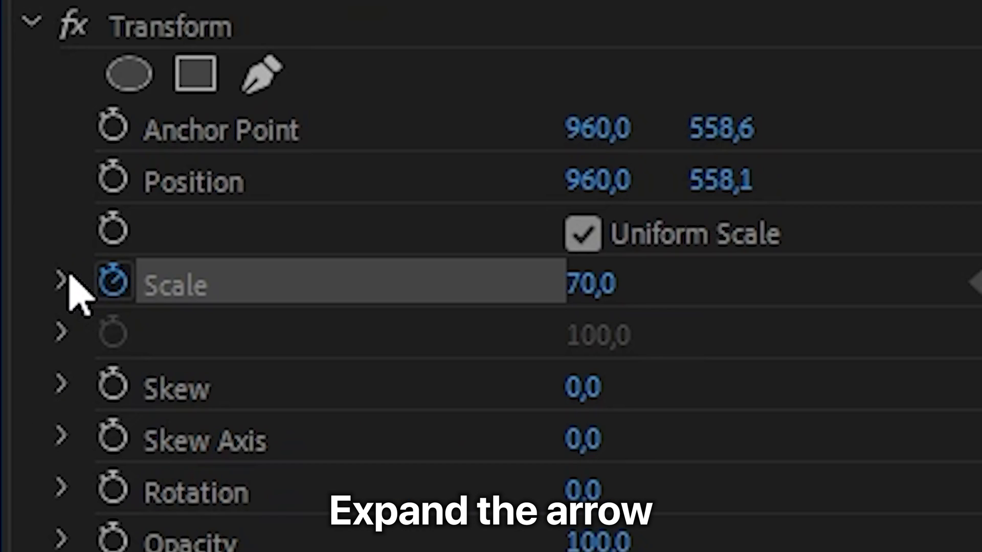
# Step: Reshape the Scale velocity curve so the zoom starts fast and settles gently into 100
pyautogui.click(61, 280)
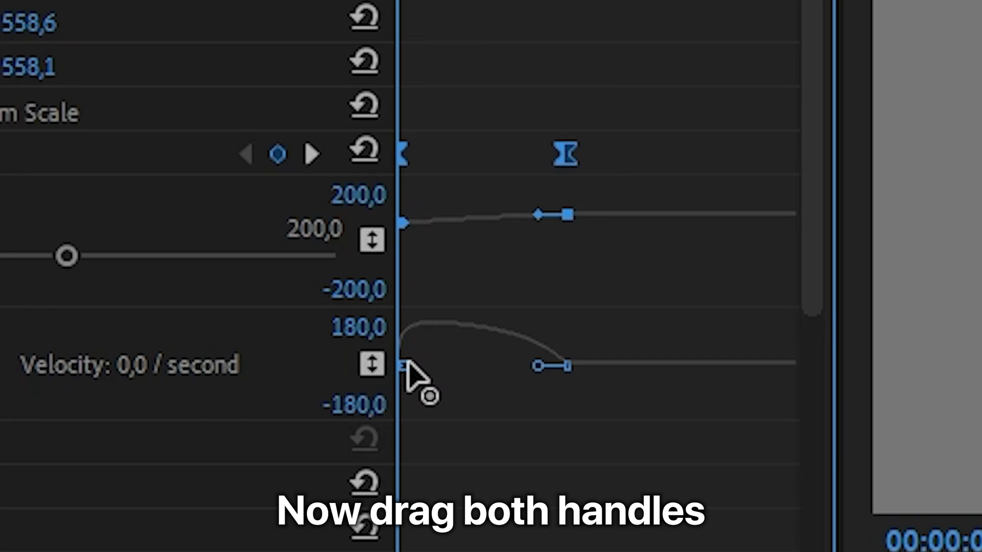
pyautogui.moveTo(421, 402); pyautogui.dragTo(432, 408)
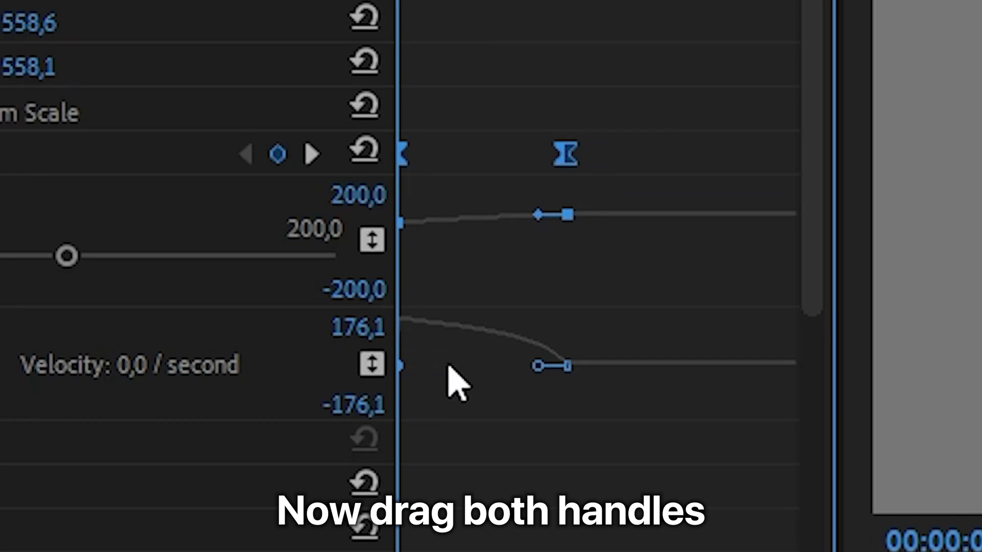
pyautogui.moveTo(526, 359); pyautogui.dragTo(464, 359)
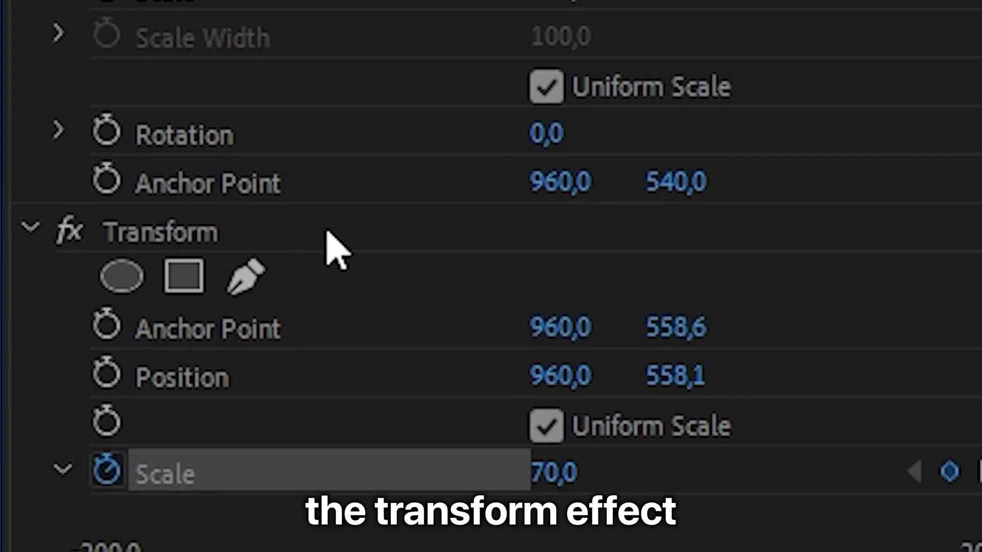
pyautogui.click(123, 223)
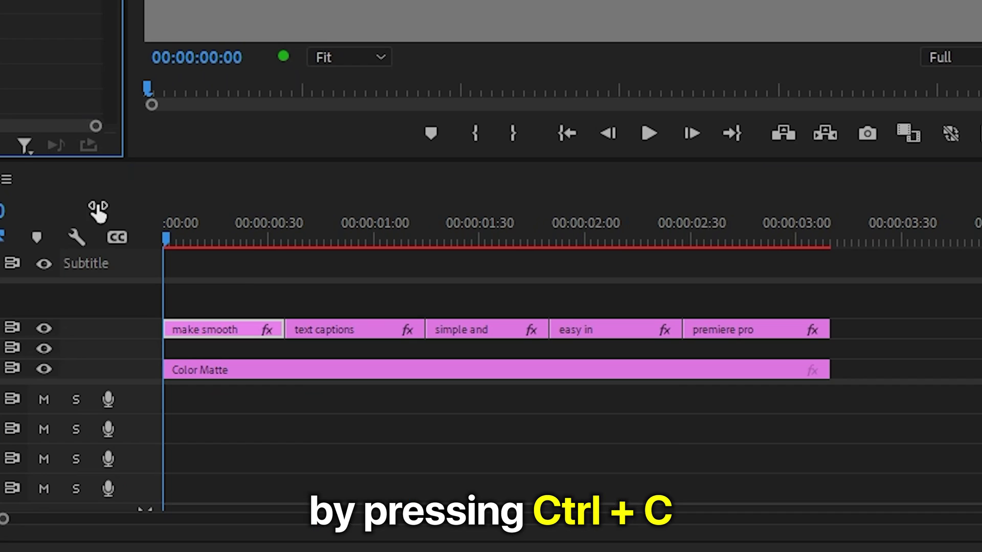
# Step: Paste the copied Transform effect onto the remaining four caption clips
pyautogui.moveTo(891, 284); pyautogui.dragTo(381, 321)
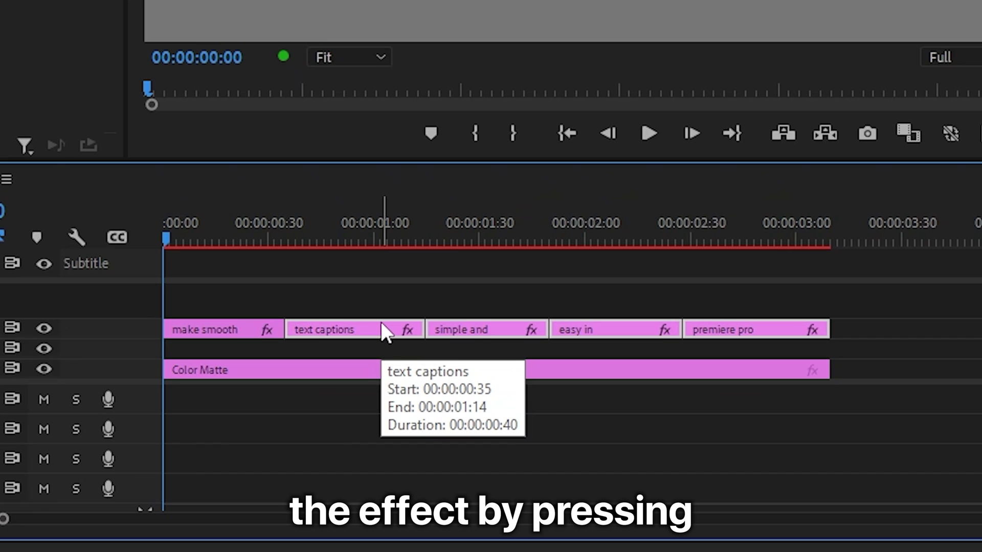
pyautogui.hotkey('ctrl', 'v')
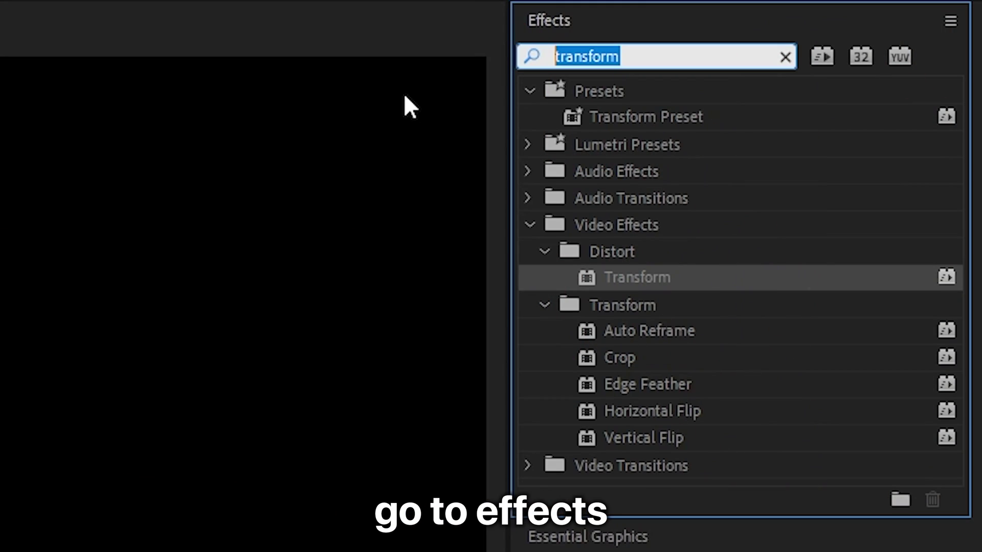
# Step: Add a 6-frame Morph Cut between the first two captions and paste it onto every remaining cut
pyautogui.write('morph cut')
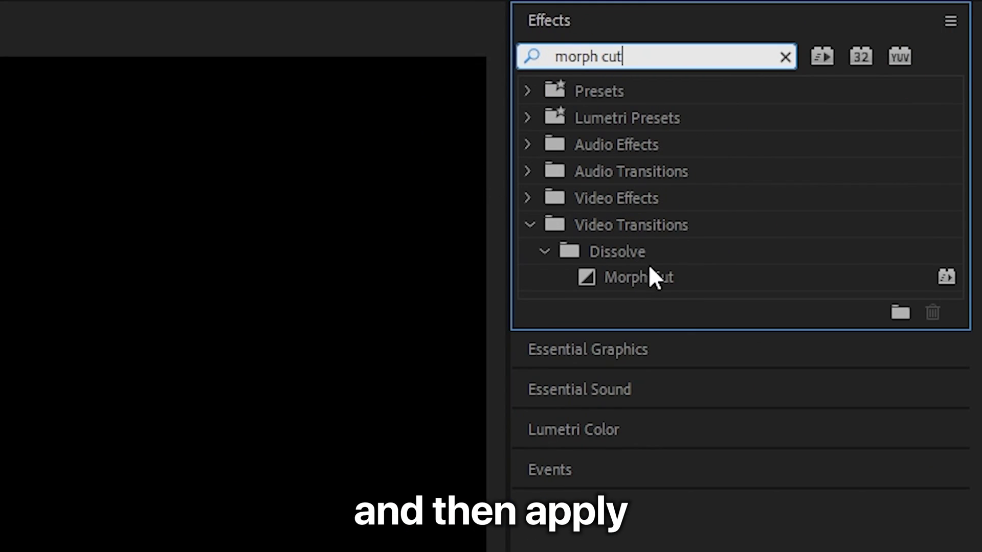
pyautogui.moveTo(648, 266); pyautogui.dragTo(287, 327)
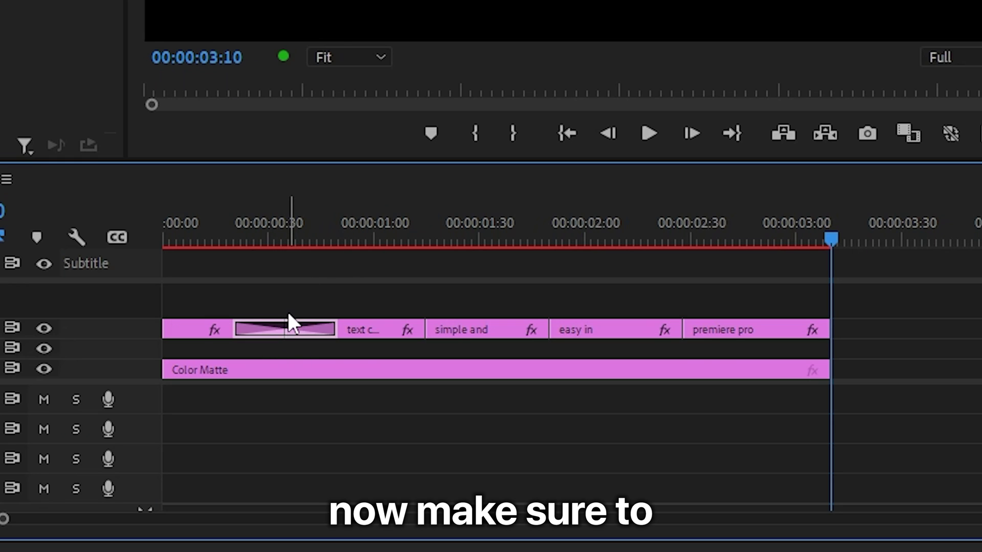
pyautogui.click(286, 332)
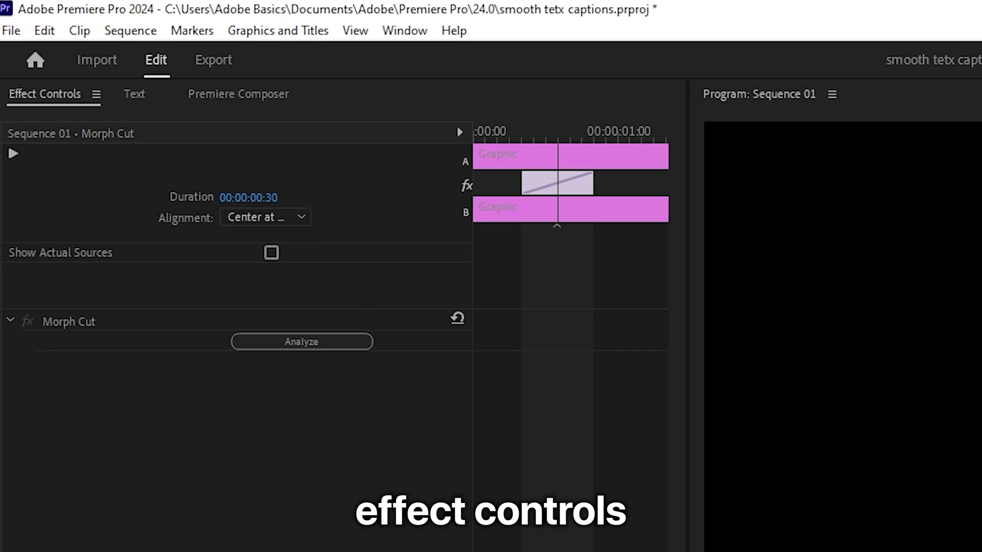
pyautogui.click(260, 196)
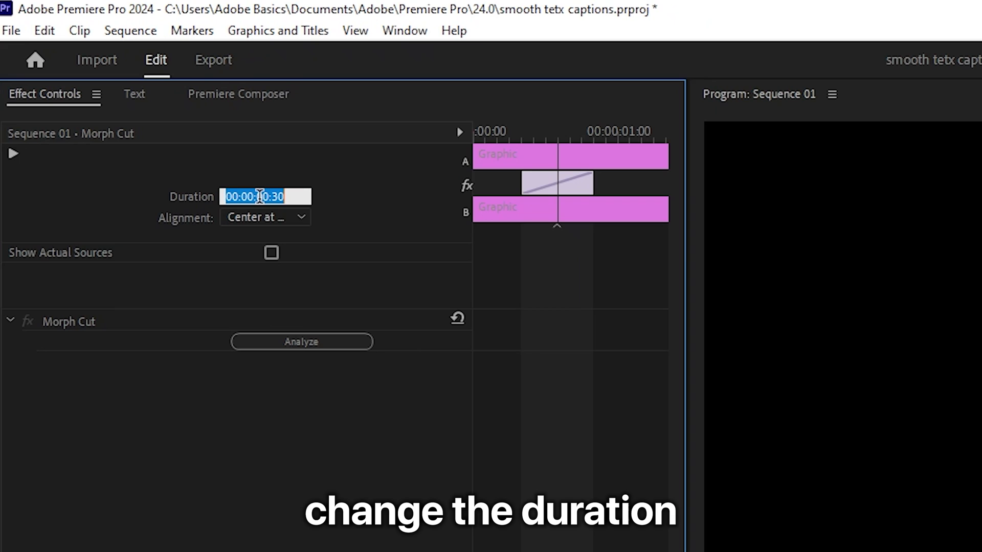
pyautogui.write('6')
pyautogui.press('Return')
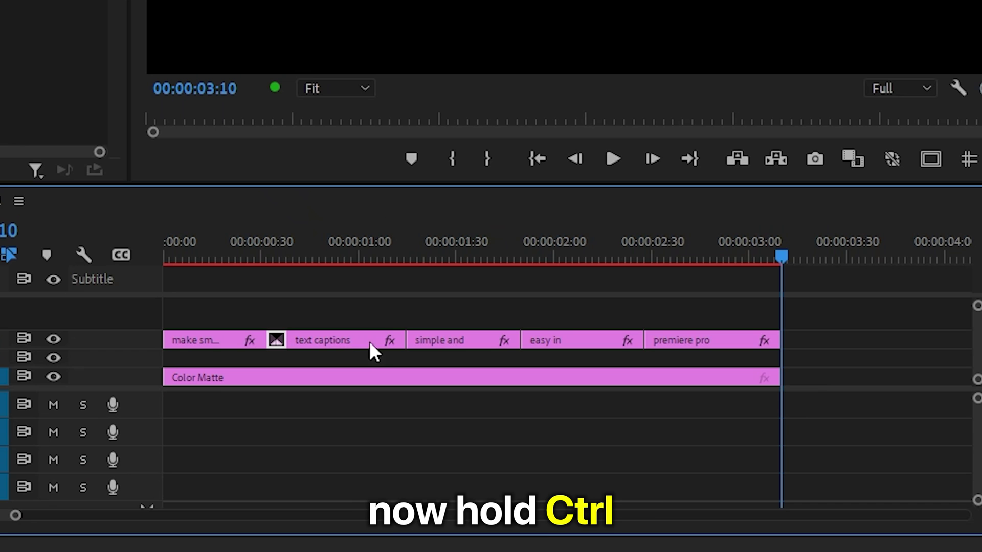
pyautogui.moveTo(899, 322); pyautogui.dragTo(373, 358)
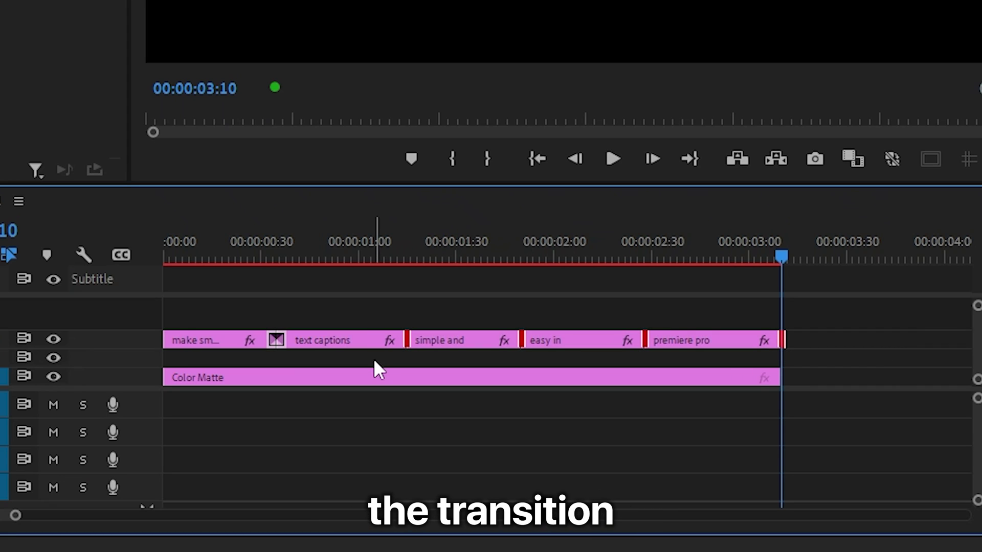
pyautogui.hotkey('ctrl', 'v')
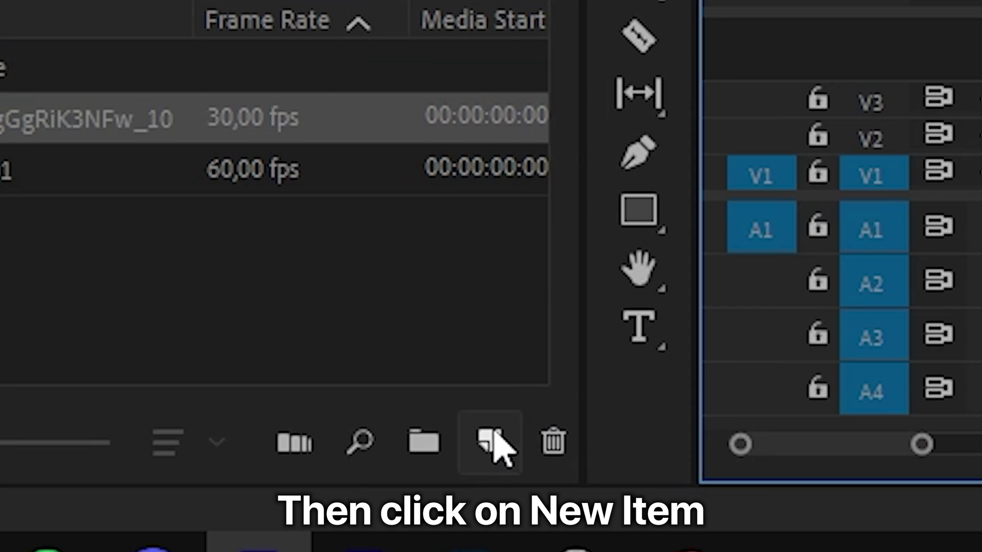
# Step: Create a new Adjustment Layer and place it on the track above the caption clips
pyautogui.click(493, 440)
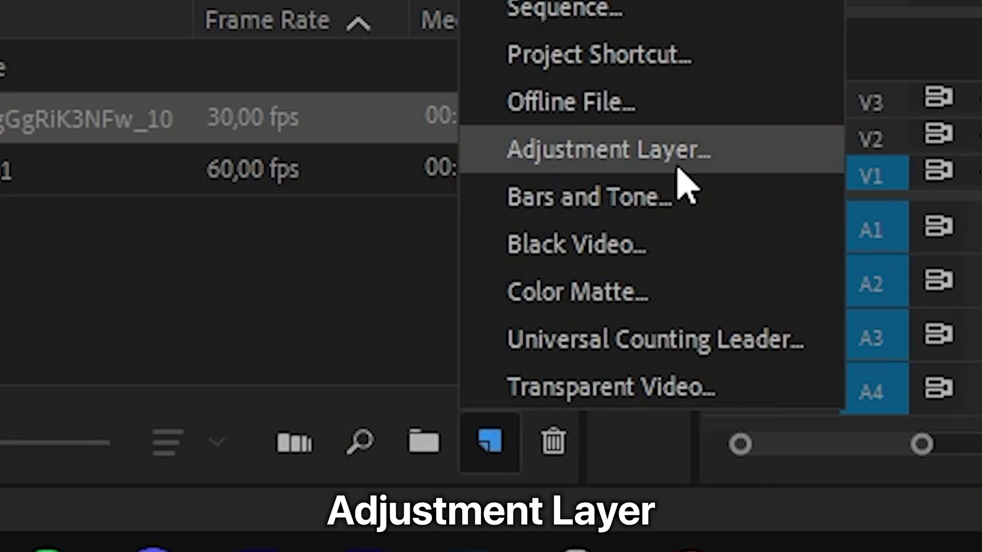
pyautogui.click(679, 169)
pyautogui.click(540, 385)
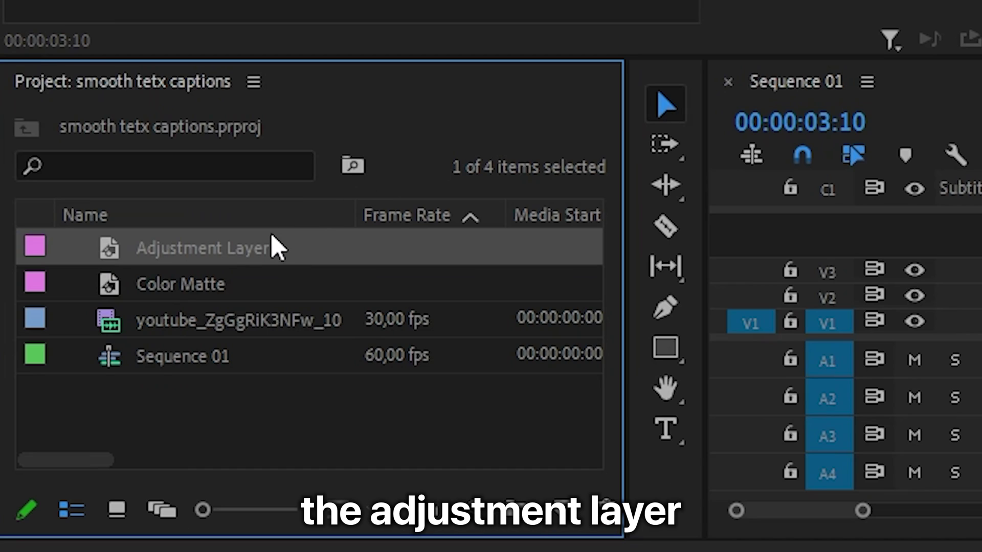
pyautogui.moveTo(202, 248); pyautogui.dragTo(175, 328)
pyautogui.doubleClick(175, 333)
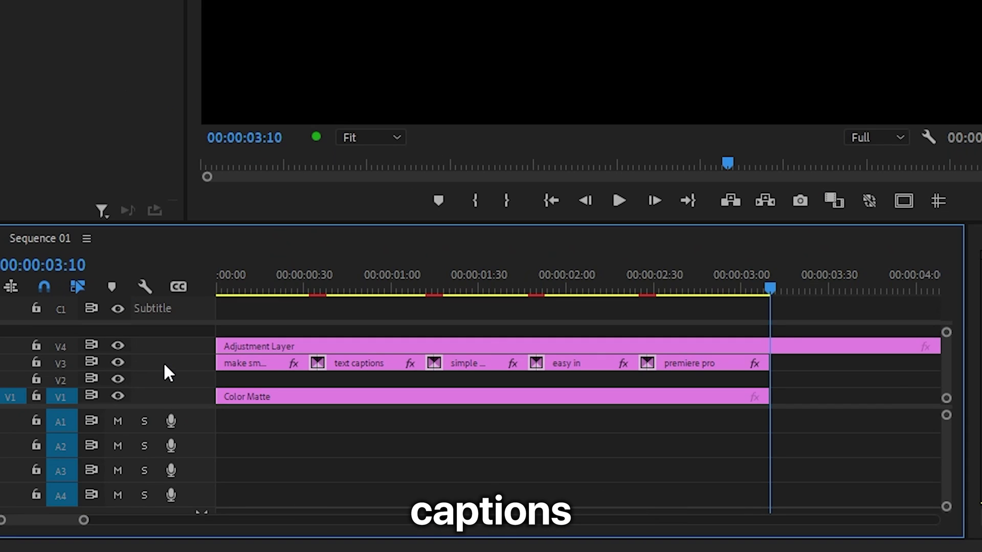
# Step: Apply the Directional Blur effect to the adjustment layer
pyautogui.click(537, 132)
pyautogui.write('directi')
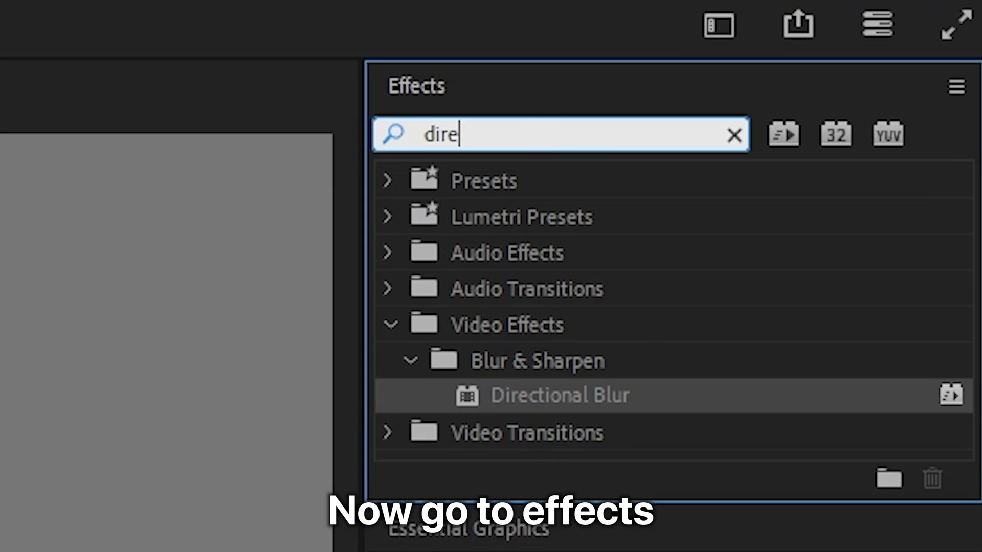
pyautogui.write('onal blur')
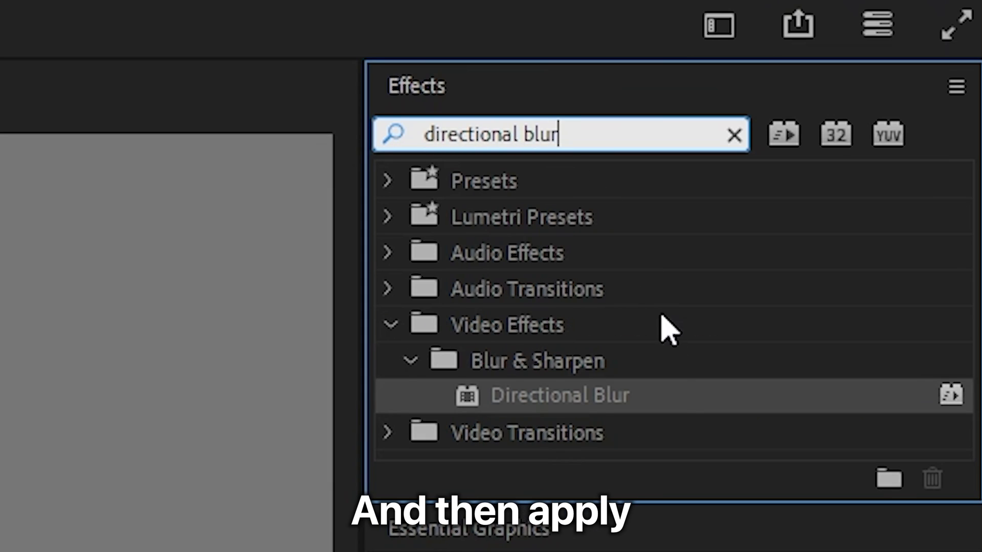
pyautogui.moveTo(659, 397); pyautogui.dragTo(244, 315)
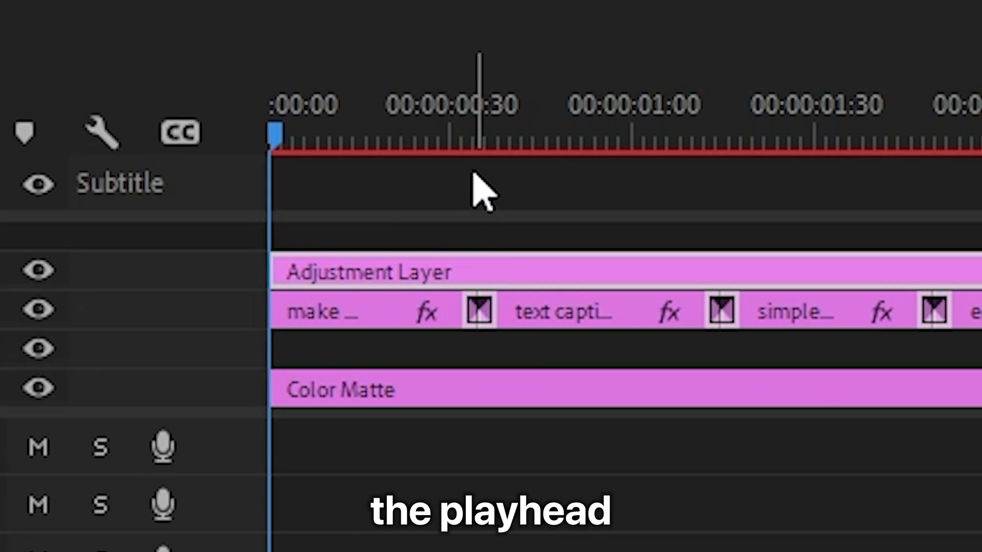
# Step: At the first cut, set blur Direction to 90° and keyframe Blur Length 0 → 11,9 → 0
pyautogui.moveTo(474, 137); pyautogui.dragTo(476, 112)
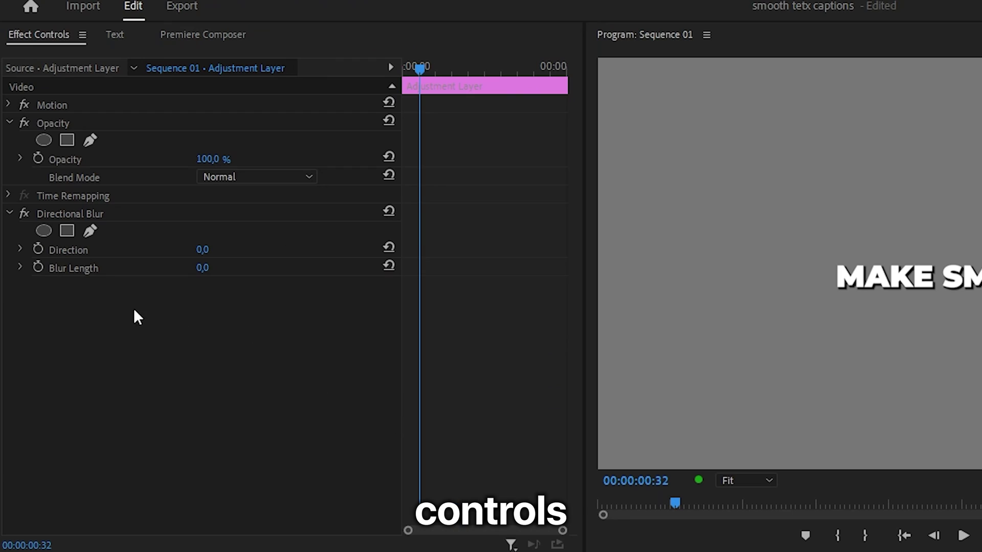
pyautogui.click(38, 267)
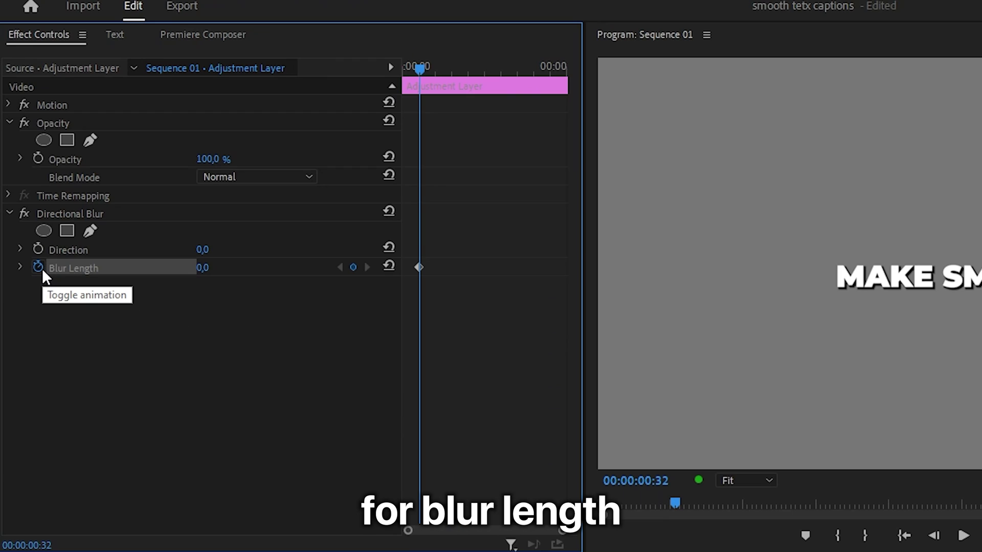
pyautogui.click(203, 249)
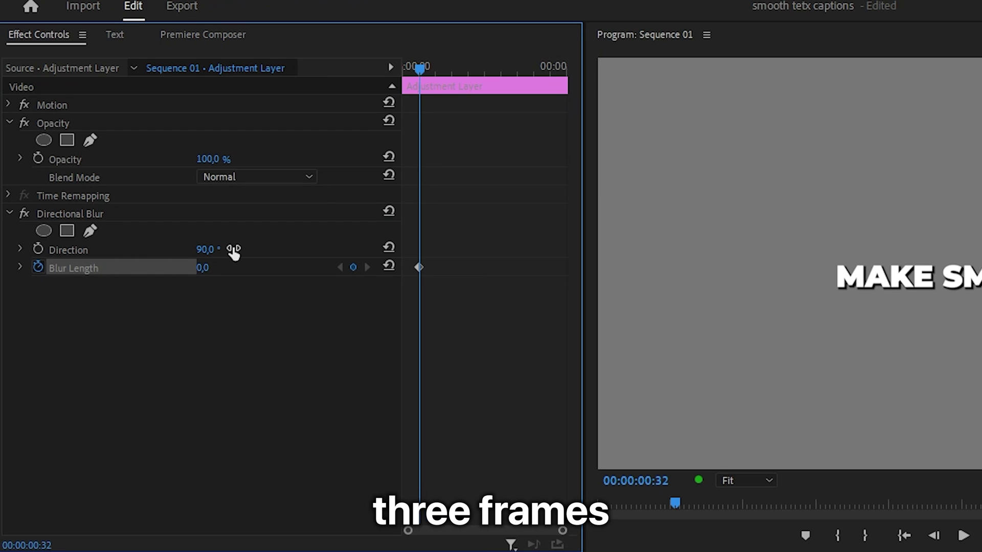
pyautogui.press('Right')
pyautogui.press('Right')
pyautogui.press('Right')
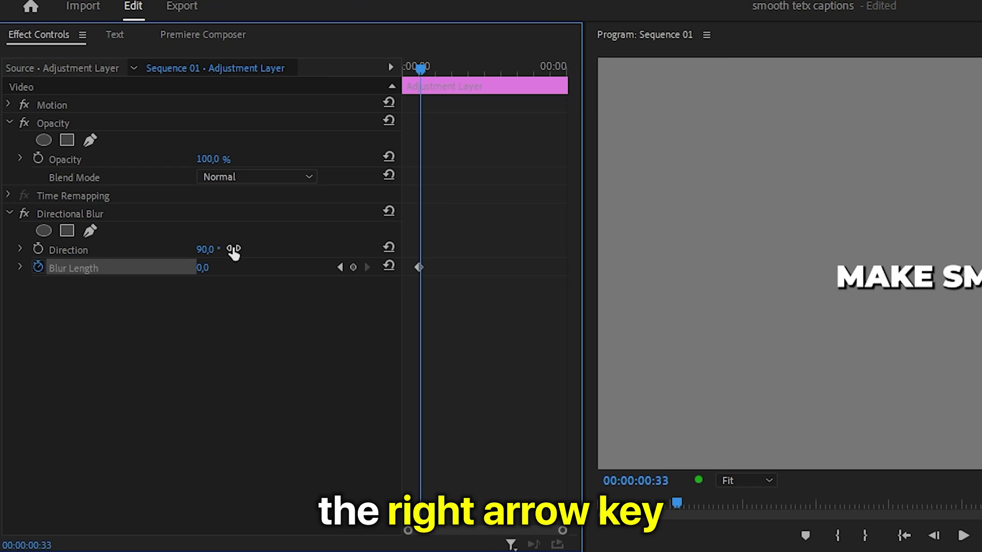
pyautogui.moveTo(205, 269); pyautogui.dragTo(214, 268)
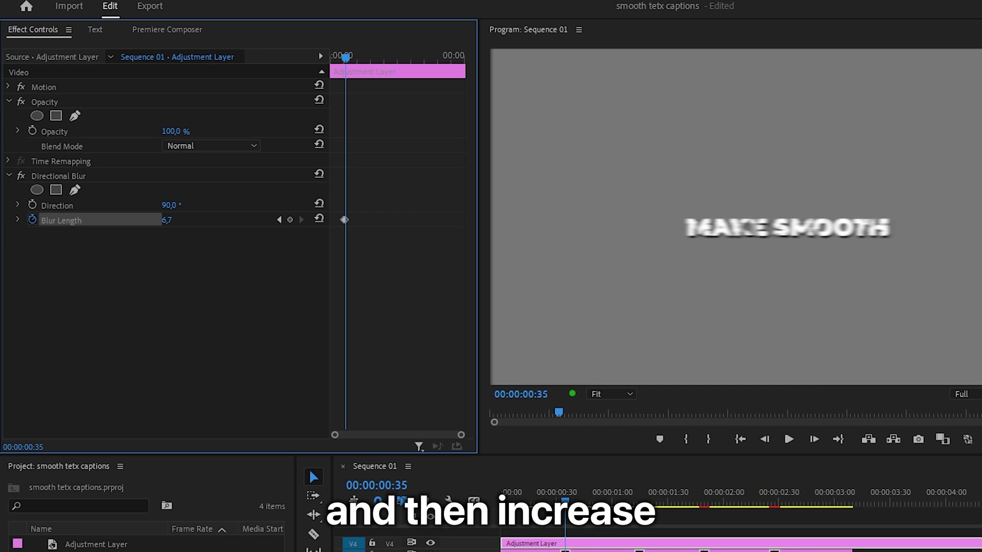
pyautogui.moveTo(172, 221); pyautogui.dragTo(191, 220)
pyautogui.press('Right')
pyautogui.press('Right')
pyautogui.press('Right')
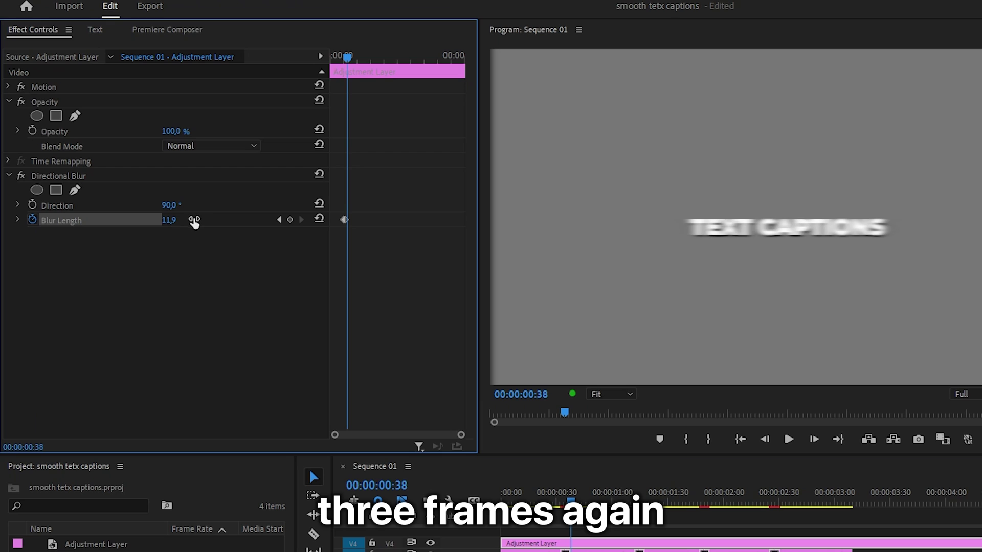
pyautogui.click(319, 218)
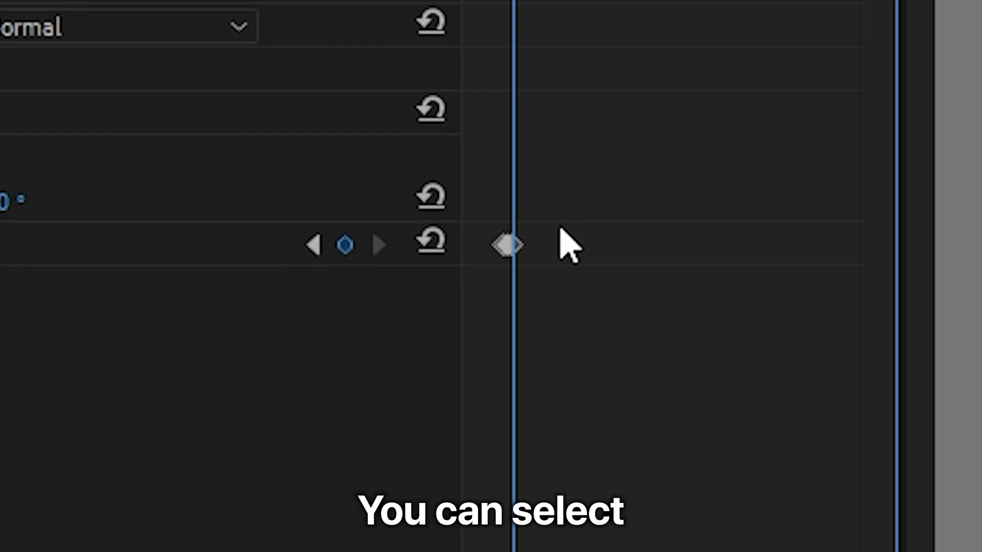
# Step: Copy the Blur Length keyframes and paste them at the following caption cuts through EASY IN
pyautogui.moveTo(363, 213); pyautogui.dragTo(330, 236)
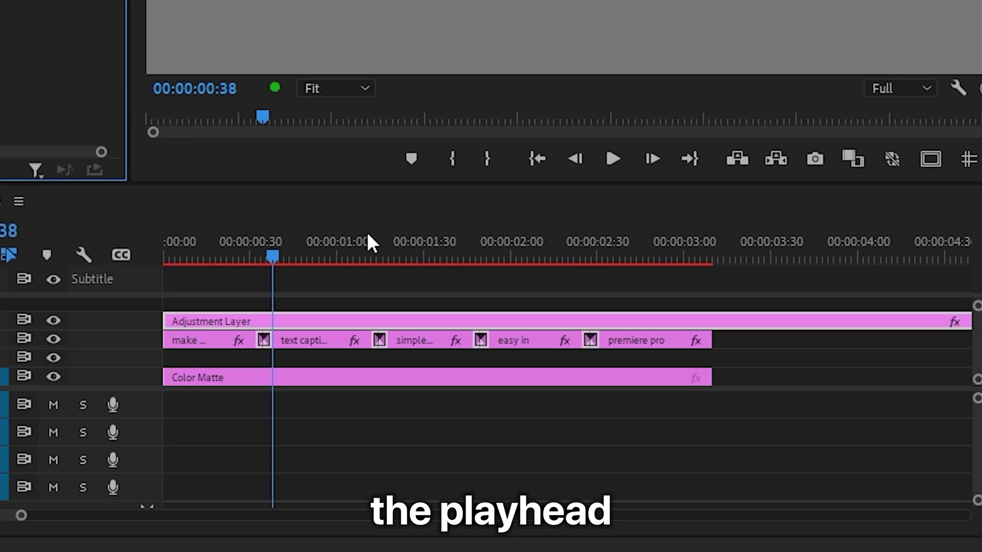
pyautogui.click(371, 242)
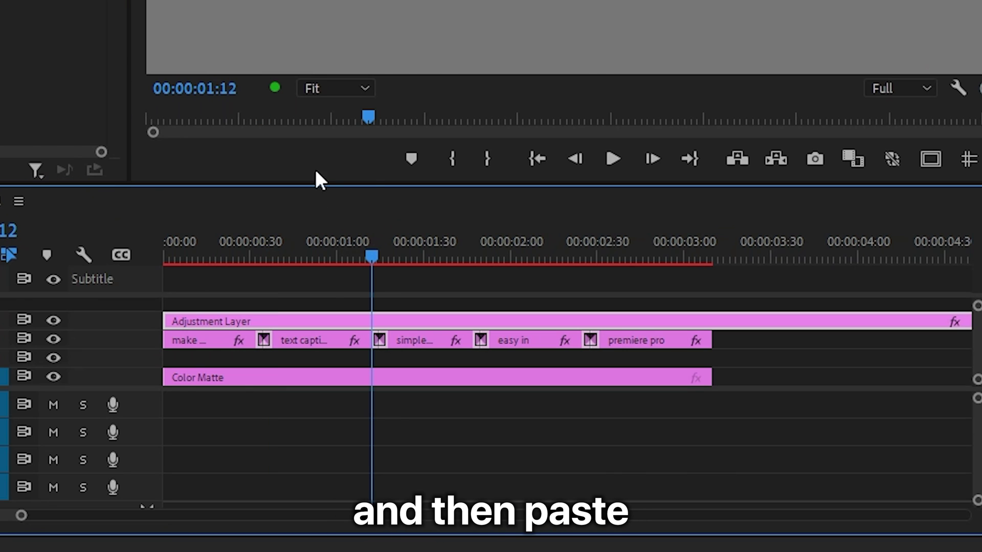
pyautogui.click(465, 311)
pyautogui.hotkey('ctrl', 'v')
pyautogui.click(580, 387)
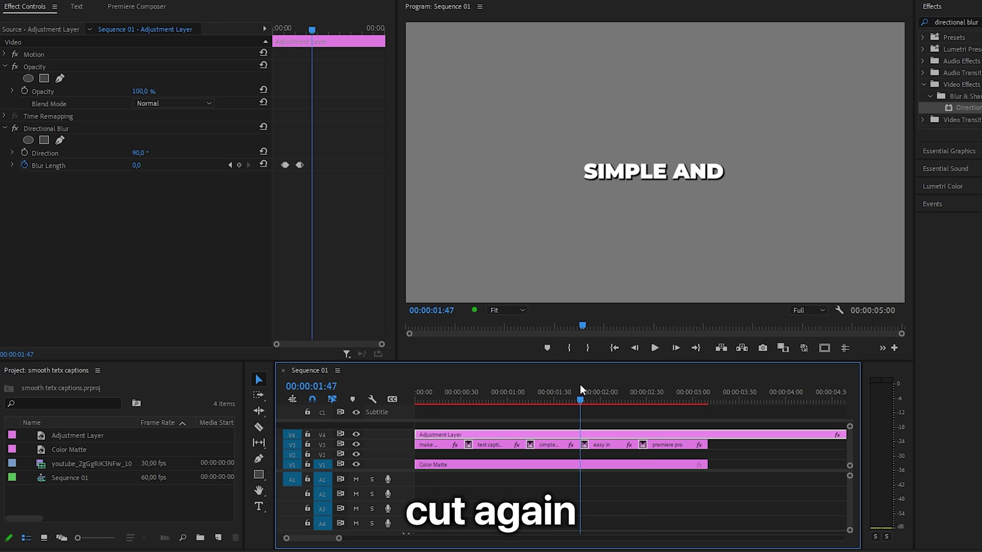
pyautogui.click(348, 217)
pyautogui.click(643, 394)
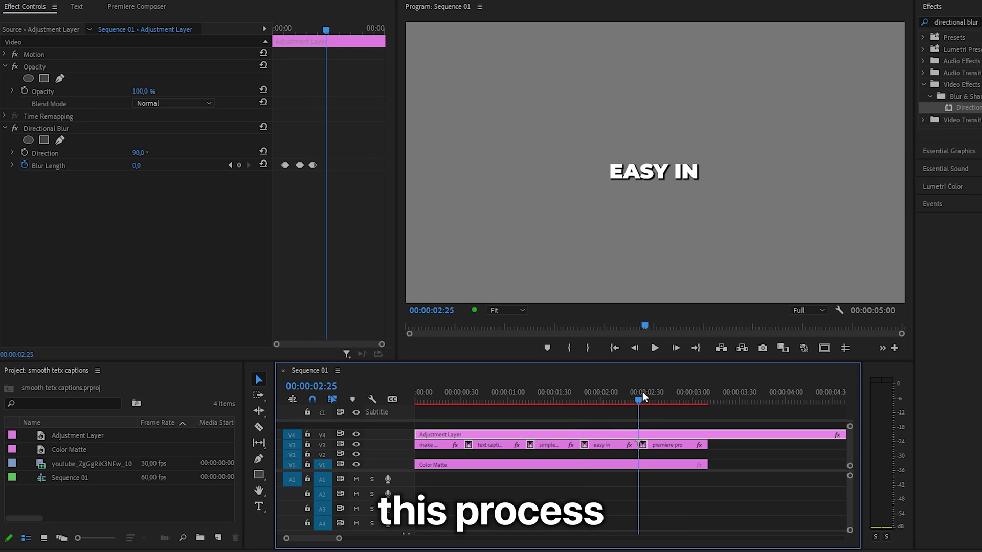
pyautogui.click(342, 210)
pyautogui.hotkey('ctrl', 'v')
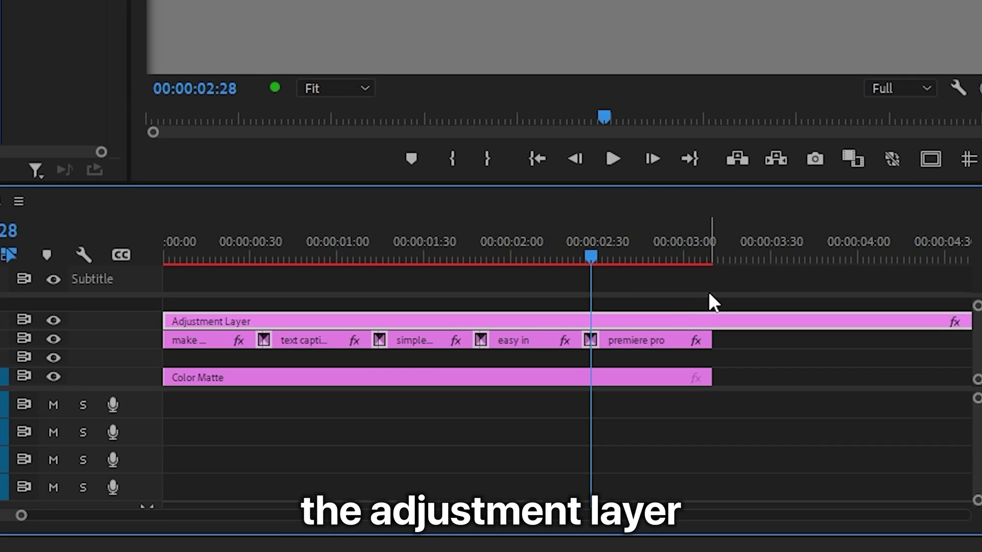
# Step: Nest the caption and adjustment-layer clips as Nested Sequence 04 and duplicate it onto the track above
pyautogui.moveTo(709, 294); pyautogui.dragTo(145, 349)
pyautogui.rightClick(238, 319)
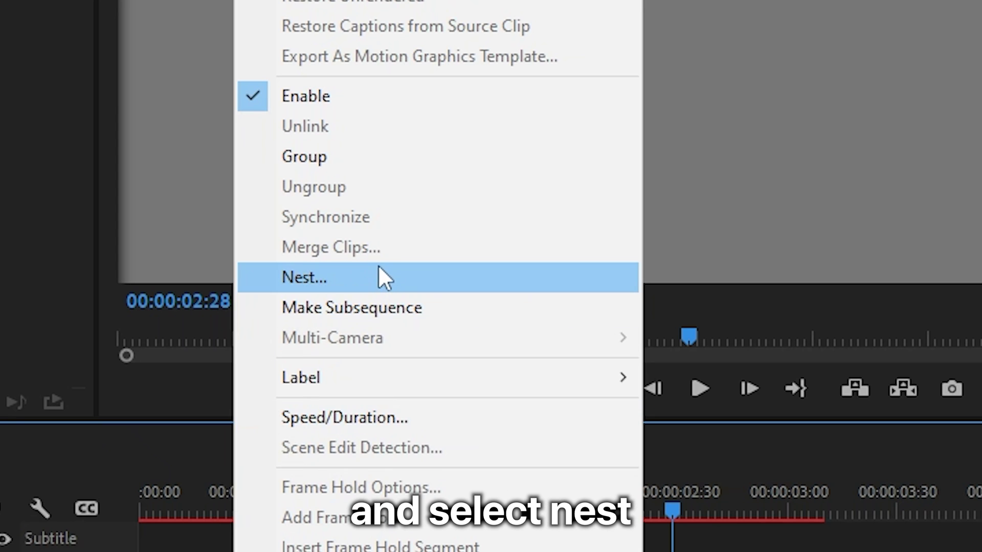
pyautogui.click(358, 59)
pyautogui.click(407, 224)
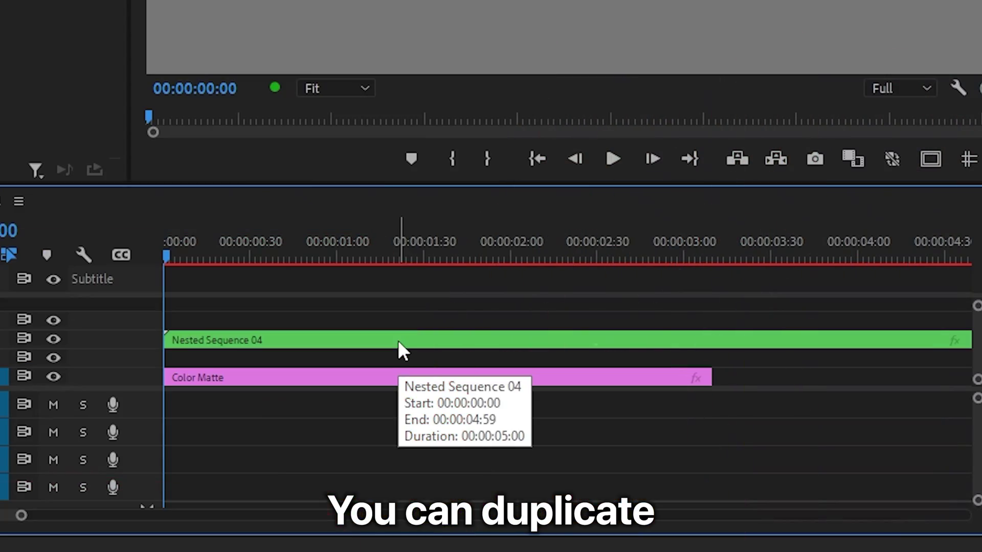
pyautogui.click(398, 340)
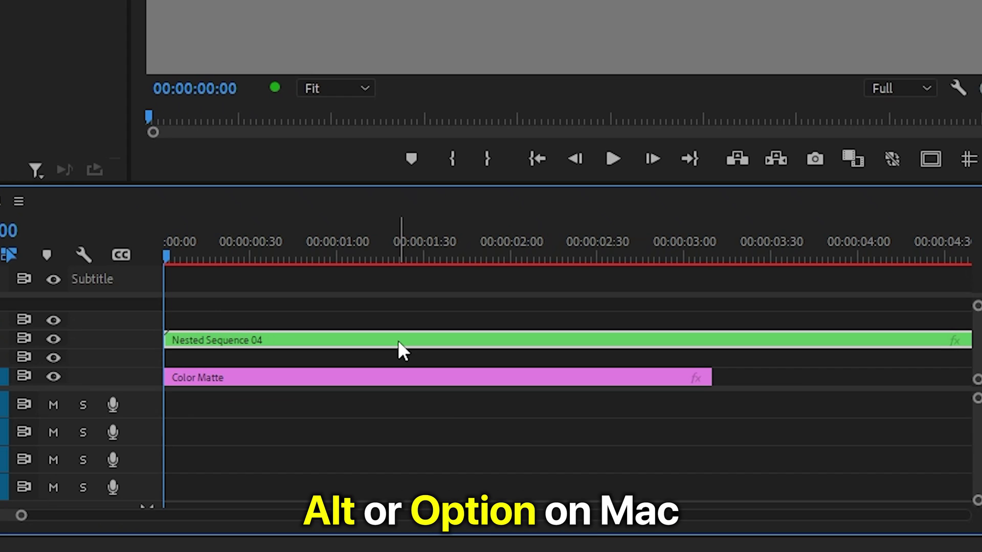
pyautogui.moveTo(398, 340); pyautogui.dragTo(395, 331)
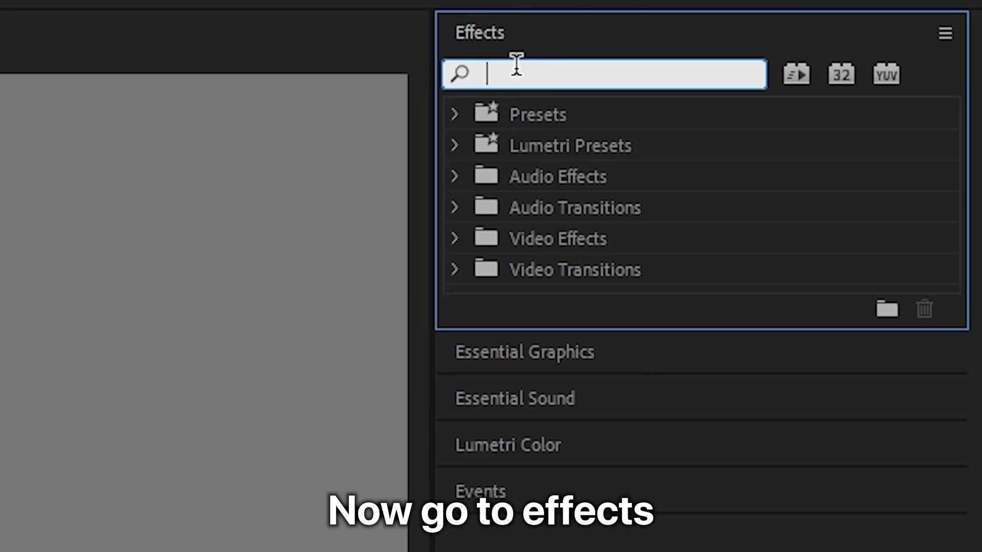
# Step: Apply Gaussian Blur to the top nested copy at 72.6 blurriness, Lighten blend mode, 79.4% opacity
pyautogui.write('gaussian blur')
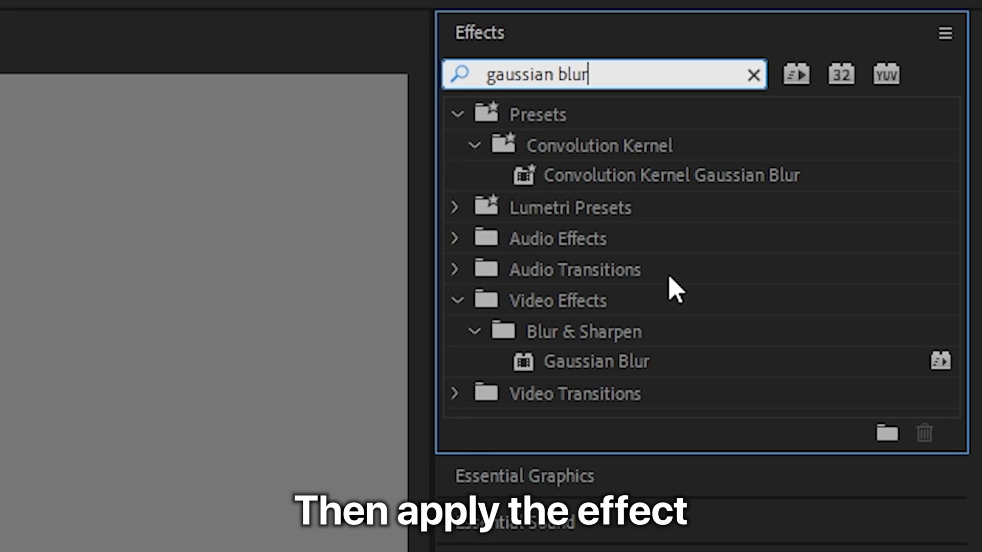
pyautogui.moveTo(676, 361); pyautogui.dragTo(373, 315)
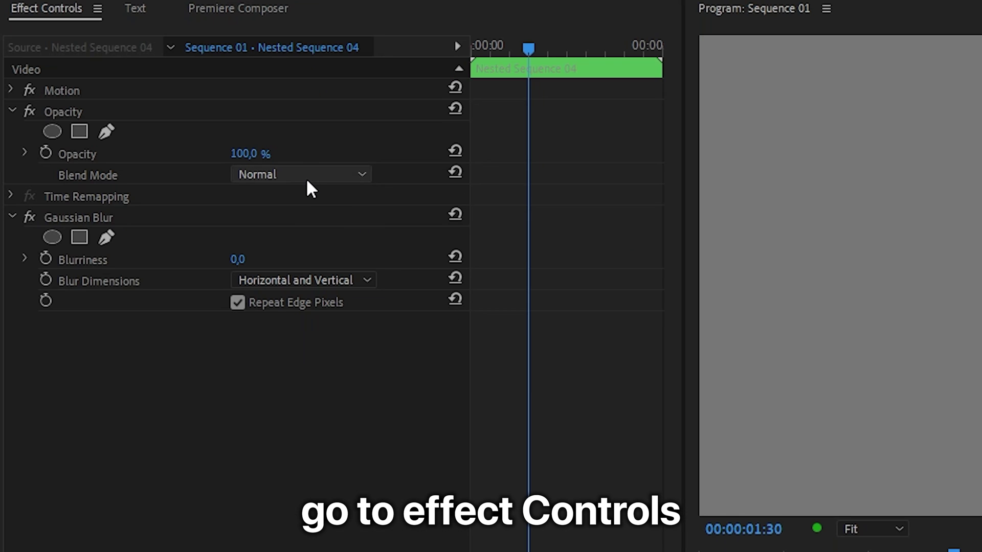
pyautogui.click(308, 180)
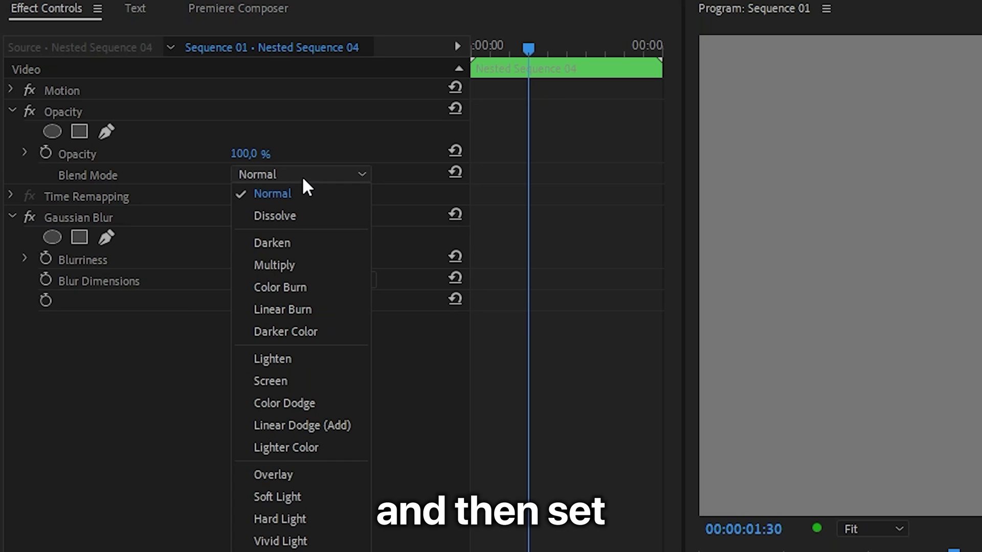
pyautogui.click(326, 358)
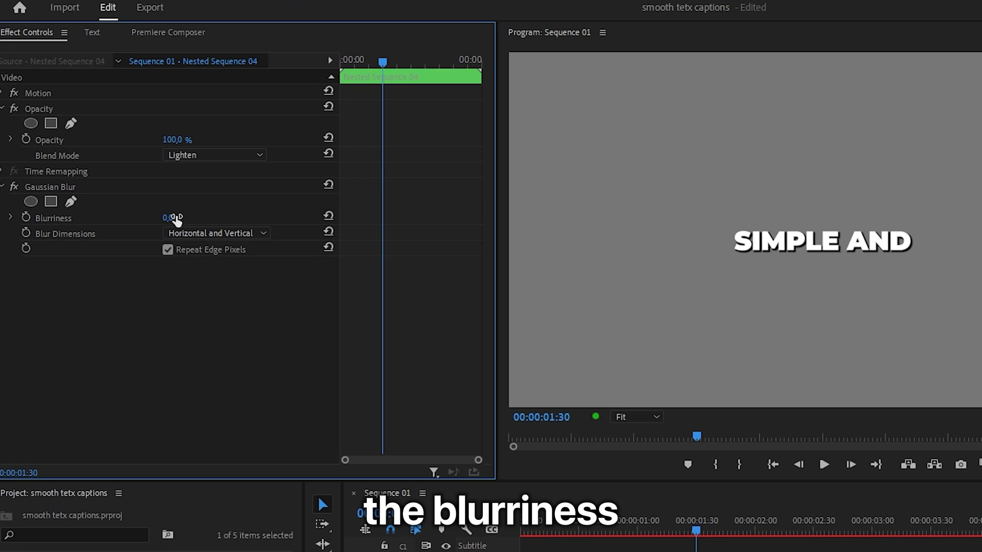
pyautogui.moveTo(242, 262); pyautogui.dragTo(271, 262)
pyautogui.moveTo(176, 218); pyautogui.dragTo(203, 218)
pyautogui.moveTo(175, 140); pyautogui.dragTo(157, 140)
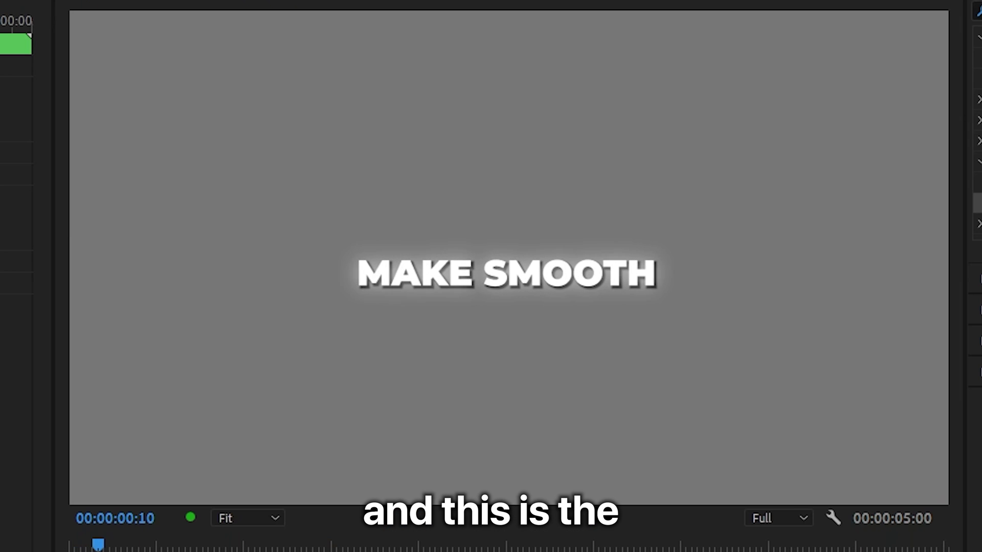